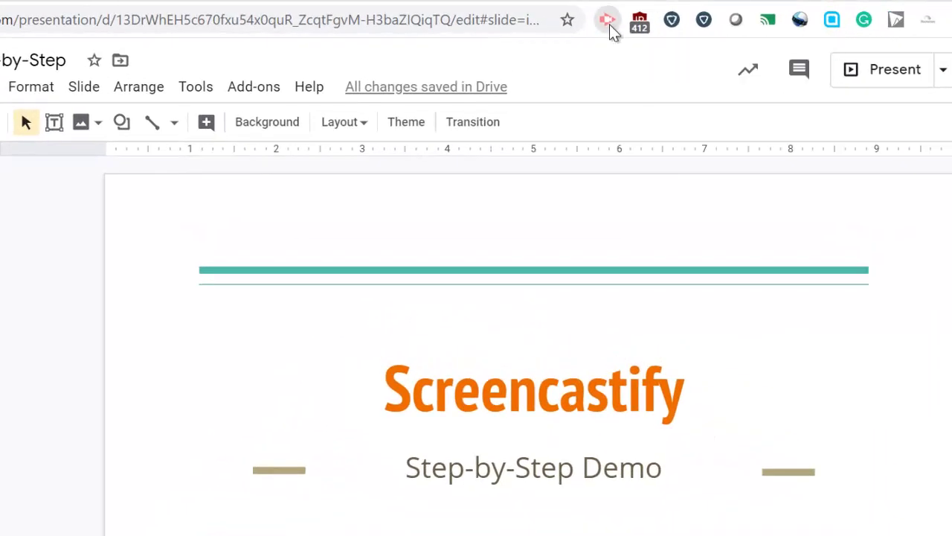
Set the Screencastify microphone to AmazonBasics Headset and expand the extra recording options
{"action": "left_click", "coordinate": [608, 20]}
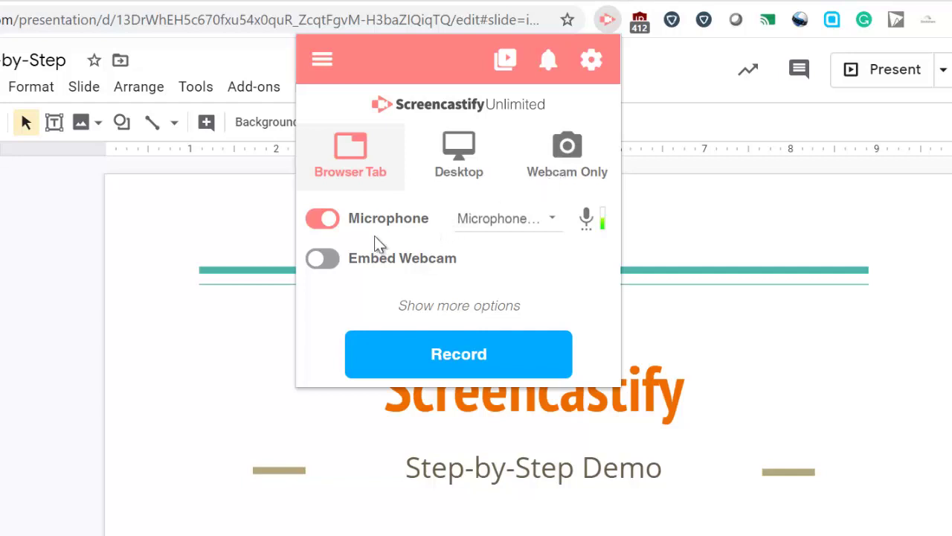
{"action": "left_click", "coordinate": [551, 218]}
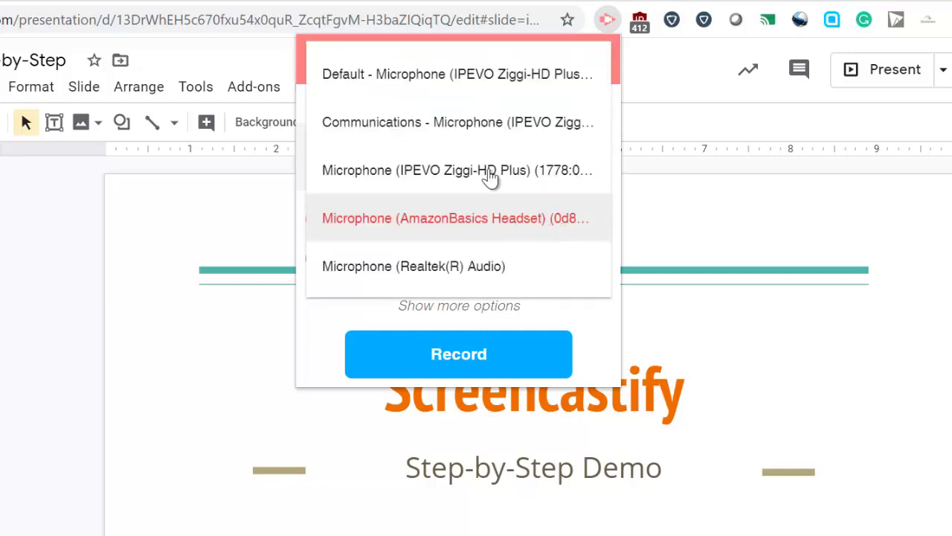
{"action": "left_click", "coordinate": [491, 221]}
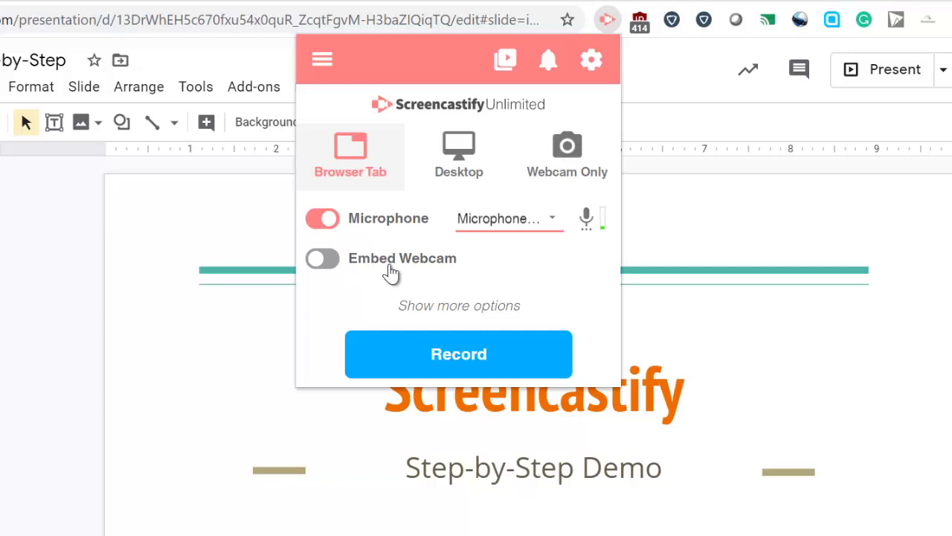
{"action": "left_click", "coordinate": [436, 309]}
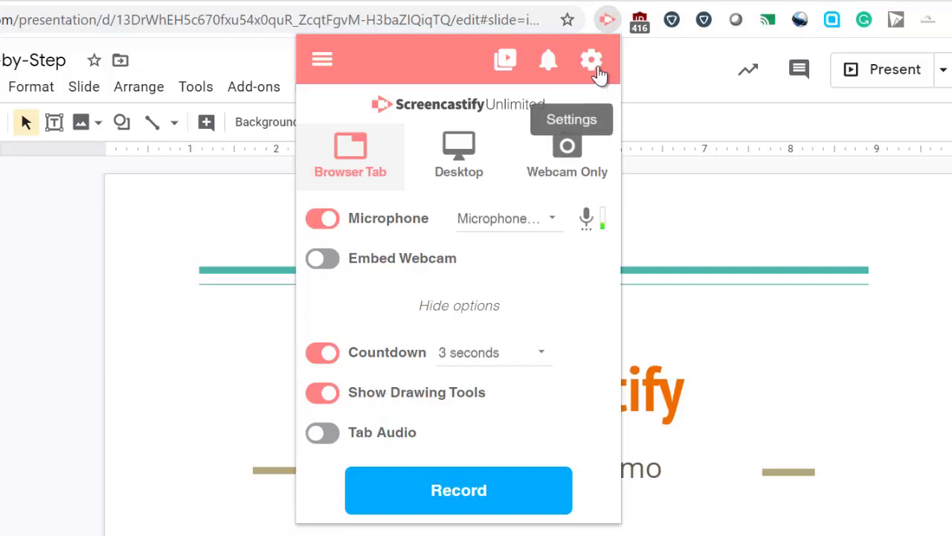
Cap the recording resolution at 480p in Screencastify's Advanced Settings
{"action": "left_click", "coordinate": [597, 69]}
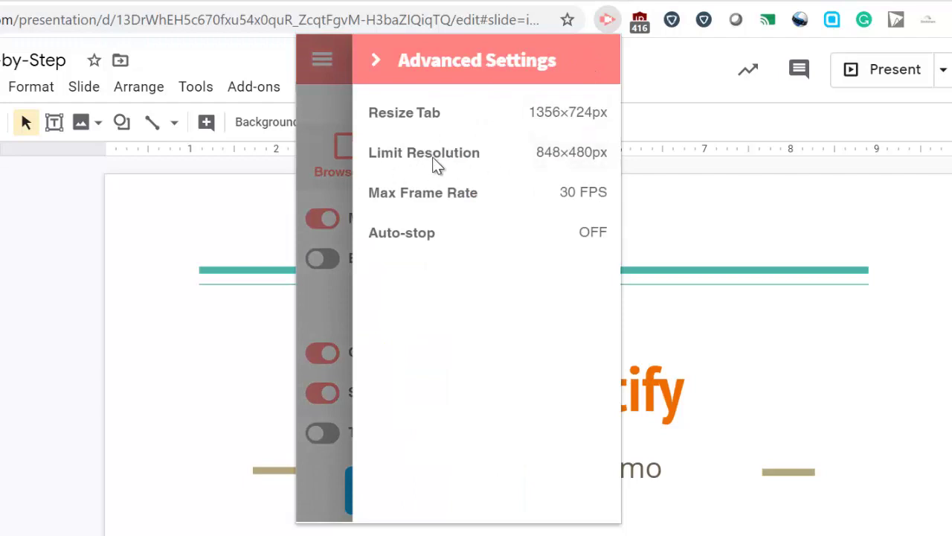
{"action": "left_click", "coordinate": [572, 150]}
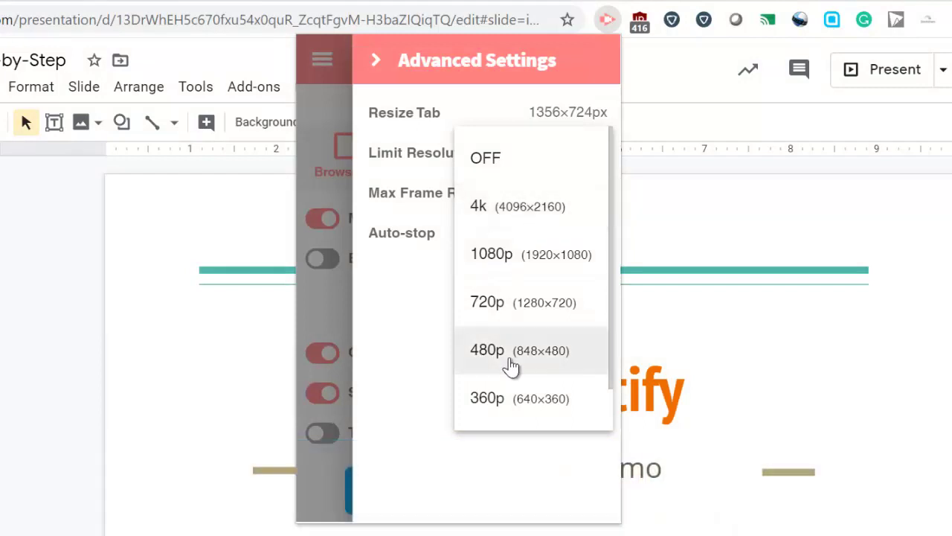
{"action": "left_click", "coordinate": [512, 361]}
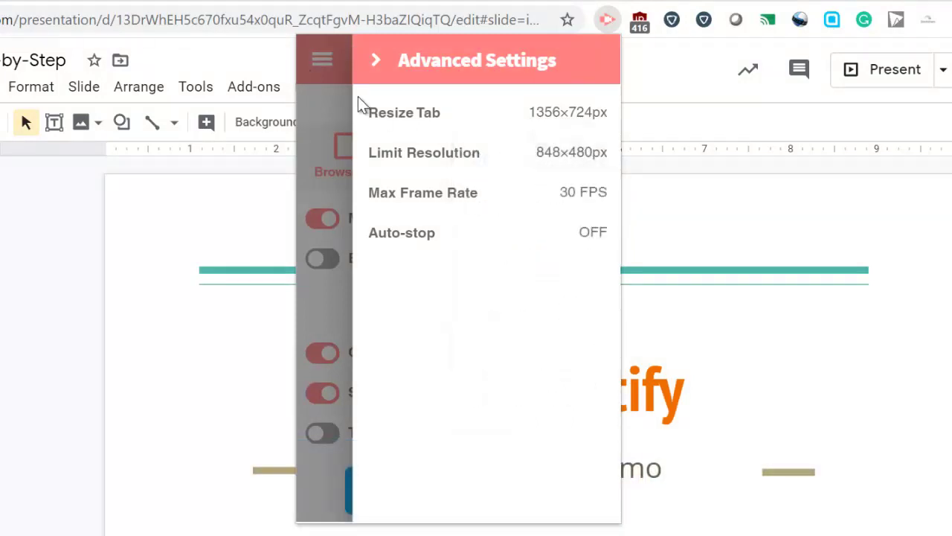
{"action": "left_click", "coordinate": [376, 61]}
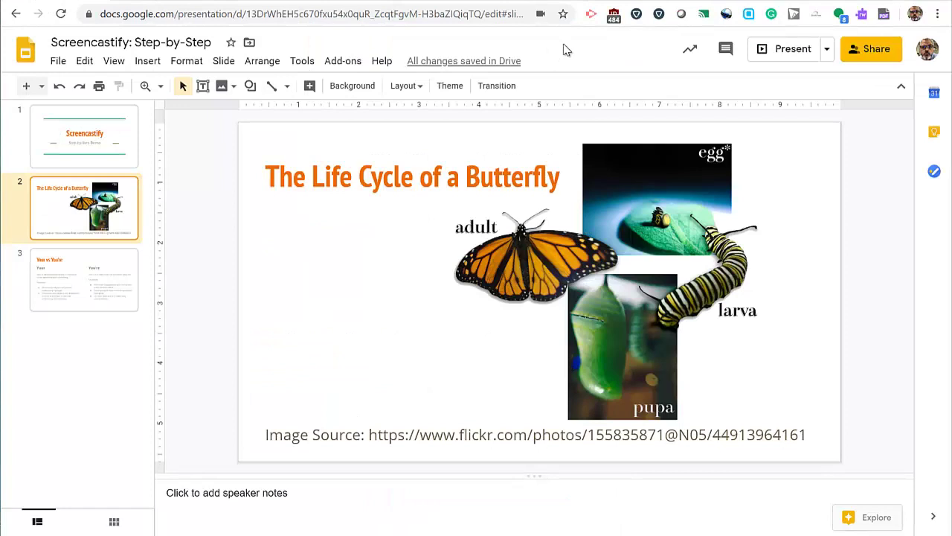
Start recording the butterfly slide tab and toggle the Focus Mouse spotlight on, then off
{"action": "left_click", "coordinate": [590, 15]}
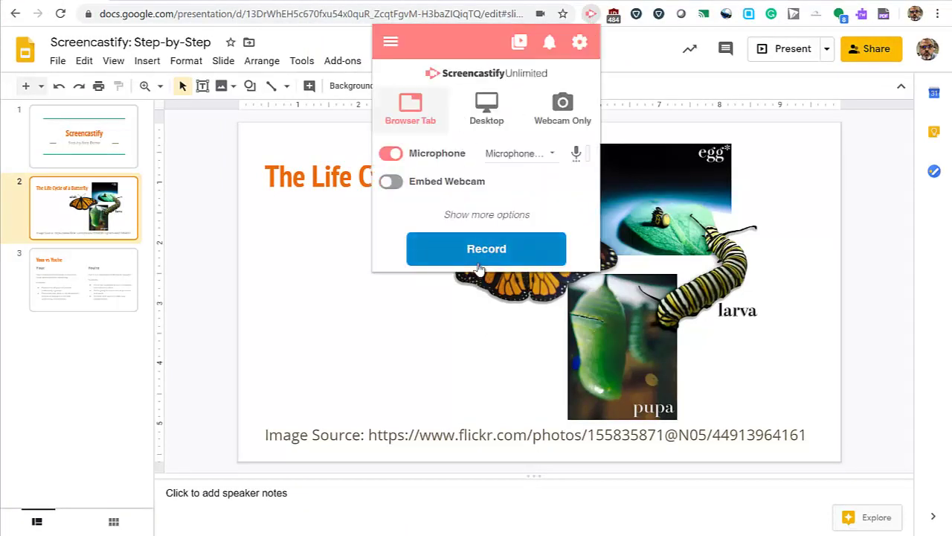
{"action": "left_click", "coordinate": [480, 253]}
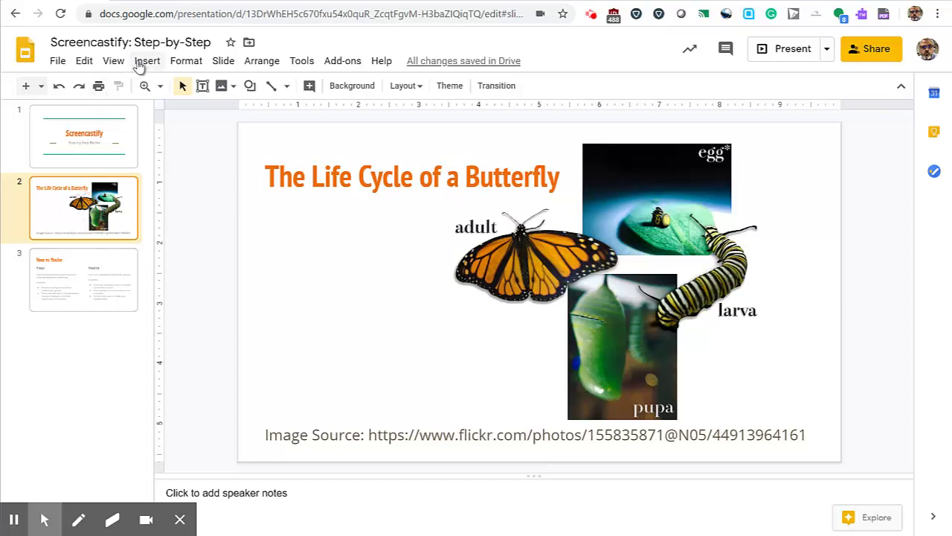
{"action": "left_click", "coordinate": [44, 520]}
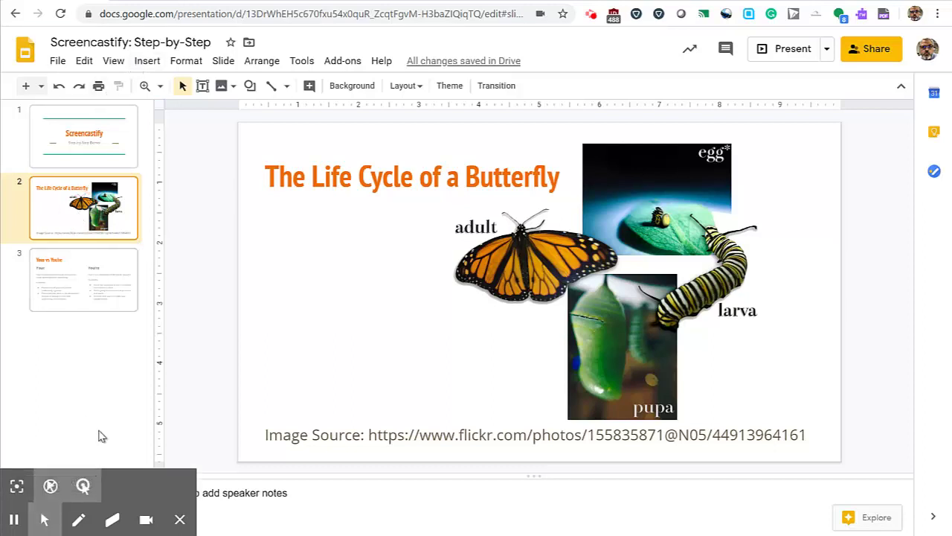
{"action": "left_click", "coordinate": [20, 485]}
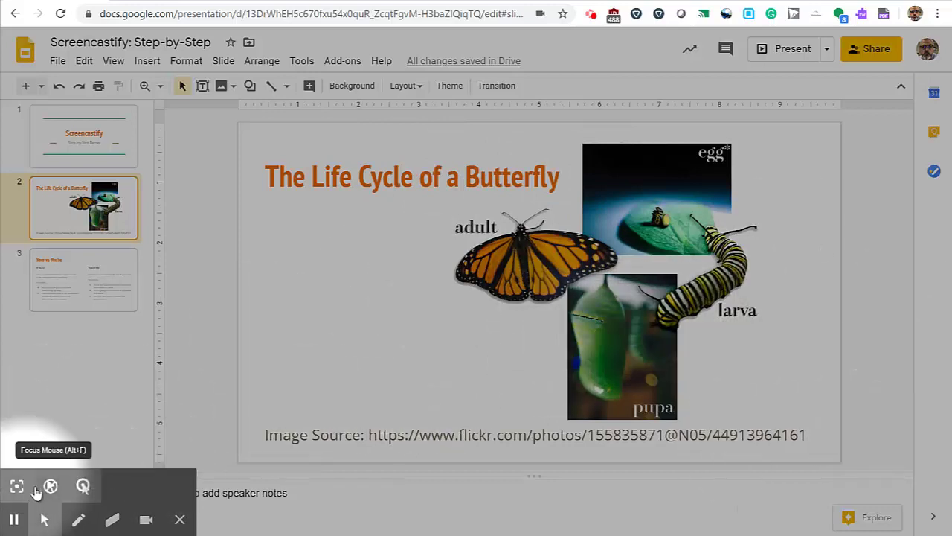
{"action": "left_click", "coordinate": [16, 486]}
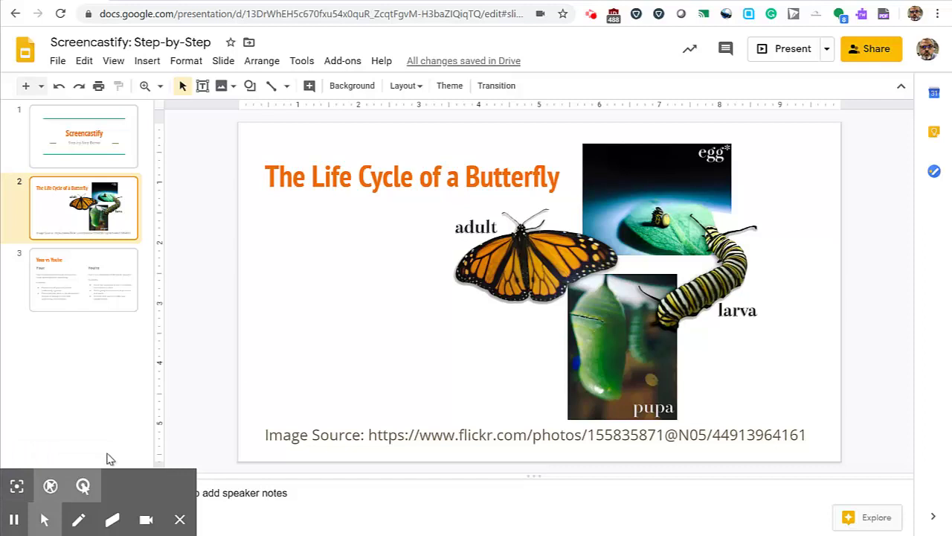
Draw blue pen strokes underlining the title and linking the butterfly life stages
{"action": "left_click", "coordinate": [77, 519]}
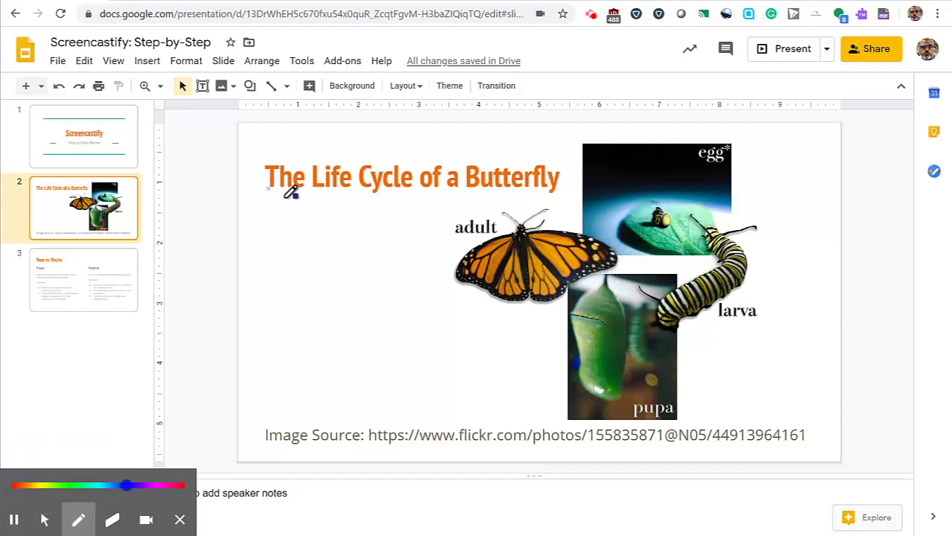
{"action": "mouse_move", "coordinate": [282, 201]}
{"action": "left_mouse_down"}
{"action": "mouse_move", "coordinate": [564, 195]}
{"action": "mouse_move", "coordinate": [550, 219]}
{"action": "mouse_move", "coordinate": [783, 247]}
{"action": "mouse_move", "coordinate": [732, 230]}
{"action": "left_mouse_up"}
{"action": "left_click", "coordinate": [777, 201]}
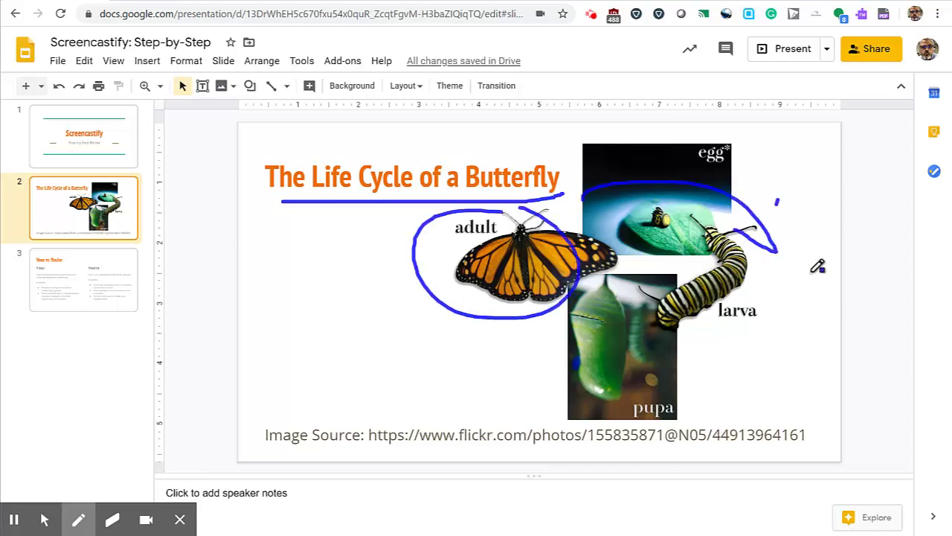
{"action": "left_click_drag", "start_coordinate": [812, 274], "coordinate": [673, 390]}
{"action": "mouse_move", "coordinate": [696, 342]}
{"action": "left_mouse_down"}
{"action": "mouse_move", "coordinate": [681, 376]}
{"action": "mouse_move", "coordinate": [684, 413]}
{"action": "mouse_move", "coordinate": [505, 313]}
{"action": "mouse_move", "coordinate": [532, 325]}
{"action": "left_mouse_up"}
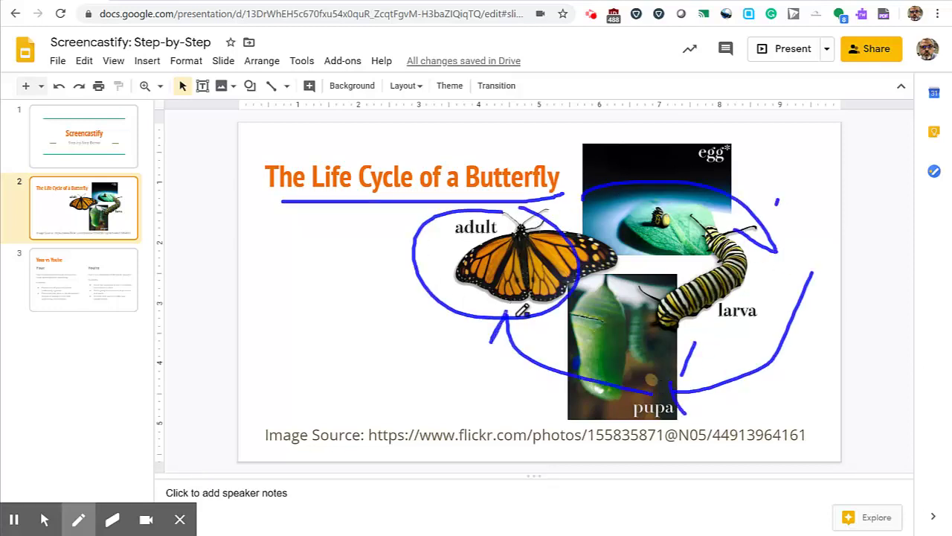
Erase the title underline, then wipe all remaining annotations off the slide
{"action": "left_click", "coordinate": [113, 519]}
{"action": "left_click_drag", "start_coordinate": [275, 205], "coordinate": [573, 192]}
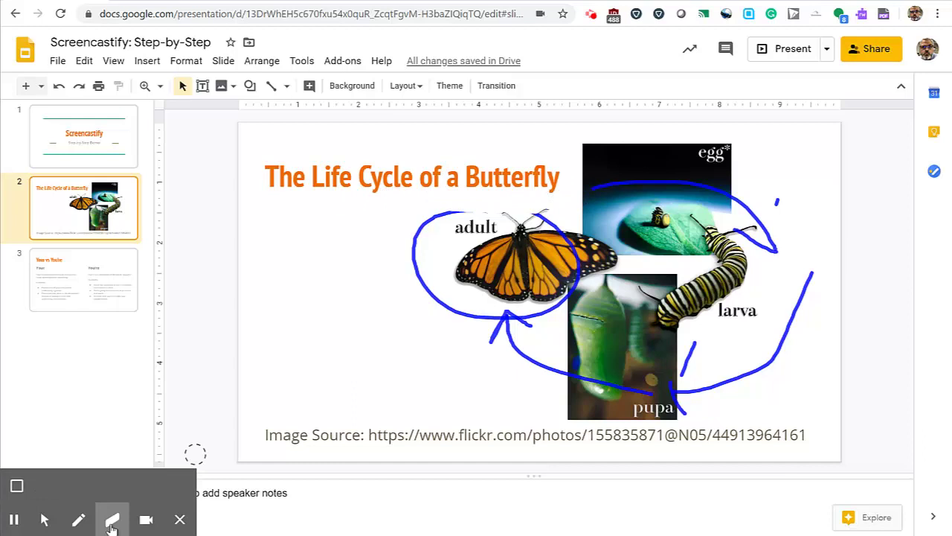
{"action": "left_click", "coordinate": [17, 488]}
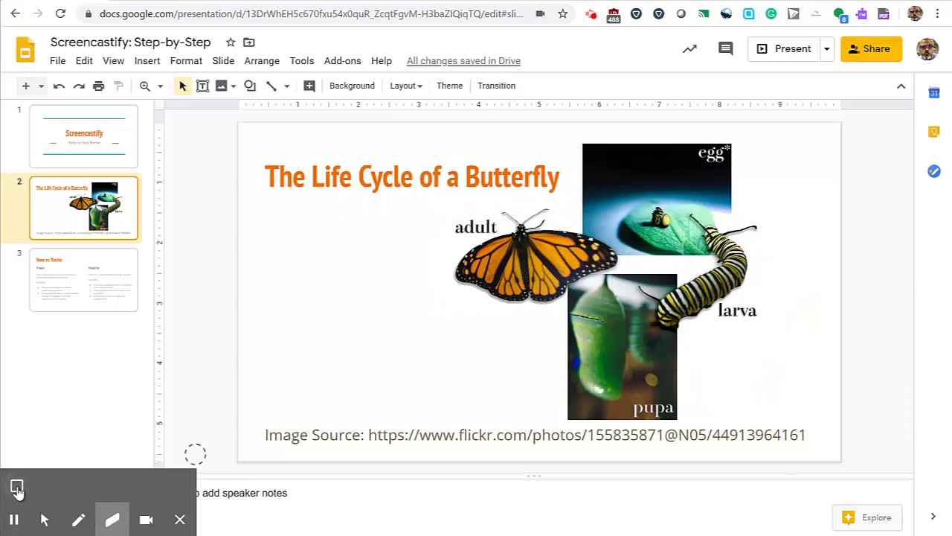
Embed the webcam bubble, drag it to a new spot, then turn it off
{"action": "left_click", "coordinate": [149, 523]}
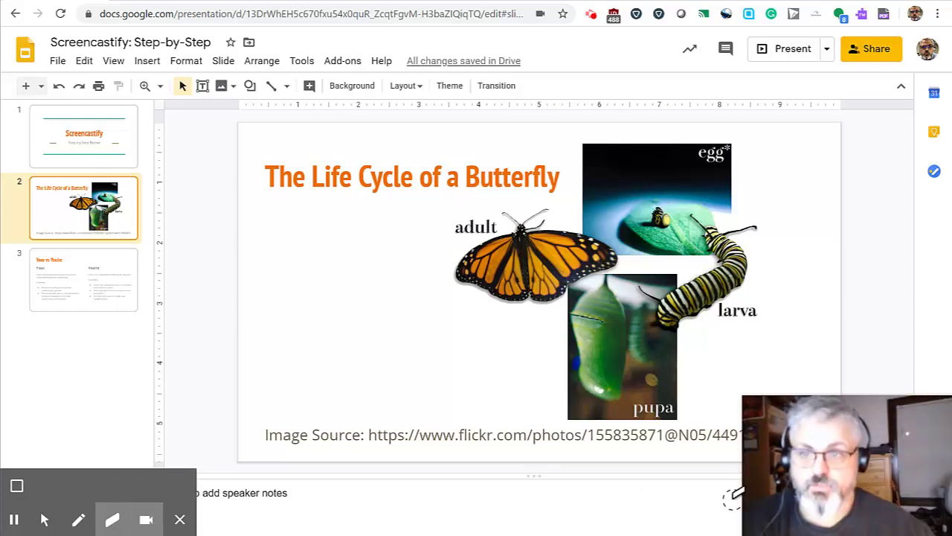
{"action": "mouse_move", "coordinate": [775, 471]}
{"action": "left_mouse_down"}
{"action": "mouse_move", "coordinate": [121, 231]}
{"action": "mouse_move", "coordinate": [907, 145]}
{"action": "mouse_move", "coordinate": [72, 436]}
{"action": "mouse_move", "coordinate": [543, 461]}
{"action": "mouse_move", "coordinate": [932, 513]}
{"action": "left_mouse_up"}
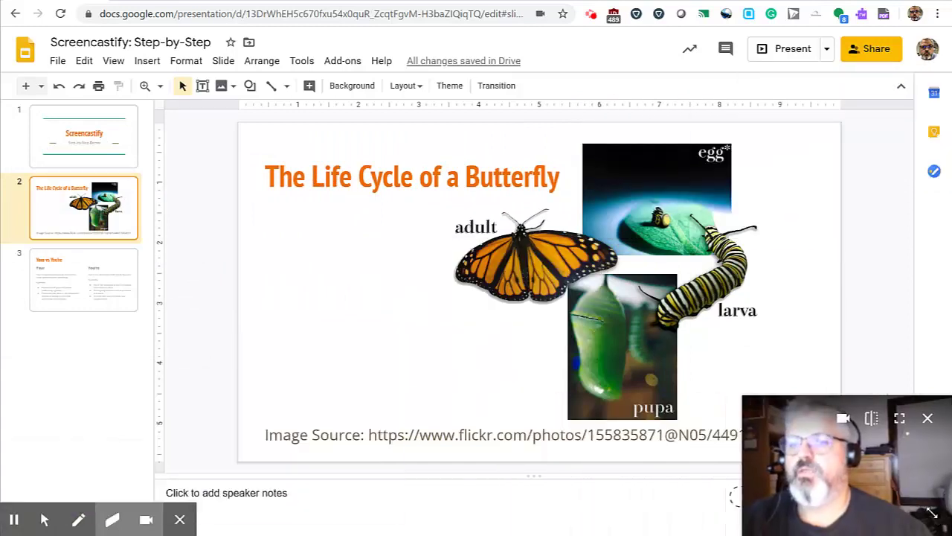
{"action": "left_click", "coordinate": [152, 521]}
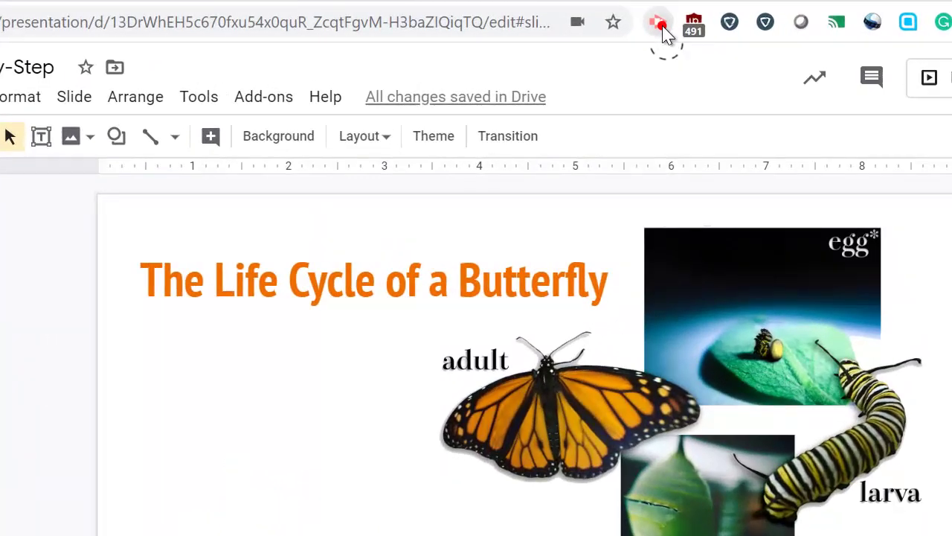
Stop the running 1:14 recording from the extension controls
{"action": "left_click", "coordinate": [664, 34]}
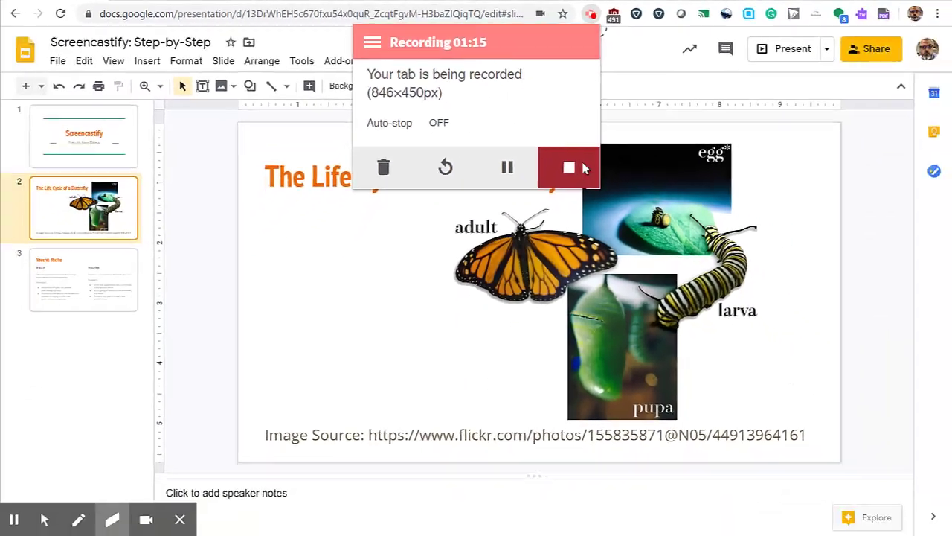
{"action": "left_click", "coordinate": [584, 169]}
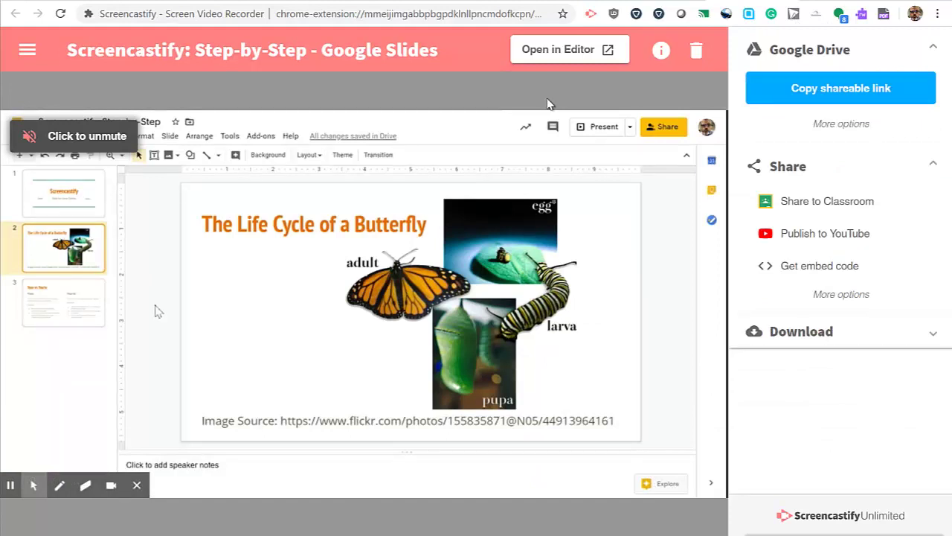
Open the recording in Editor, split at 0:02 and delete the opening piece, leaving 1:11
{"action": "left_click", "coordinate": [560, 54]}
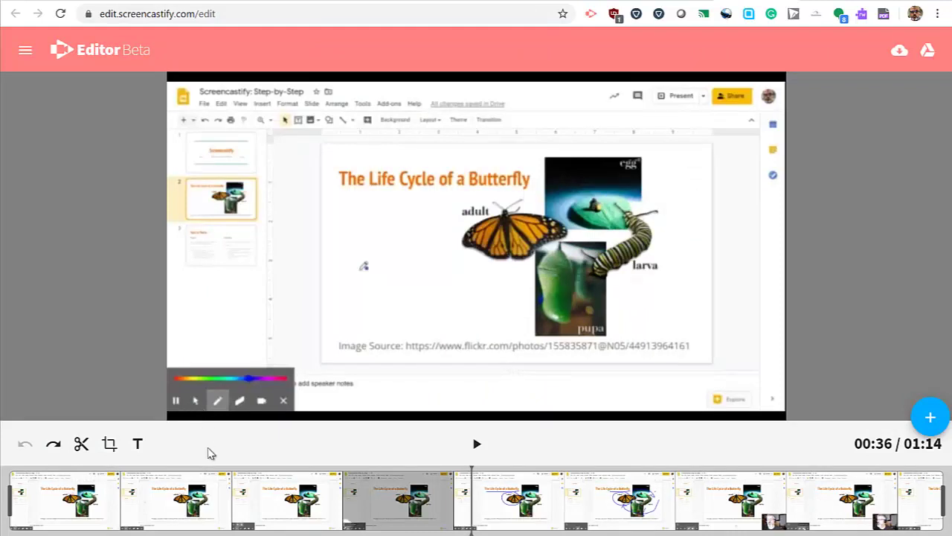
{"action": "left_click", "coordinate": [63, 497]}
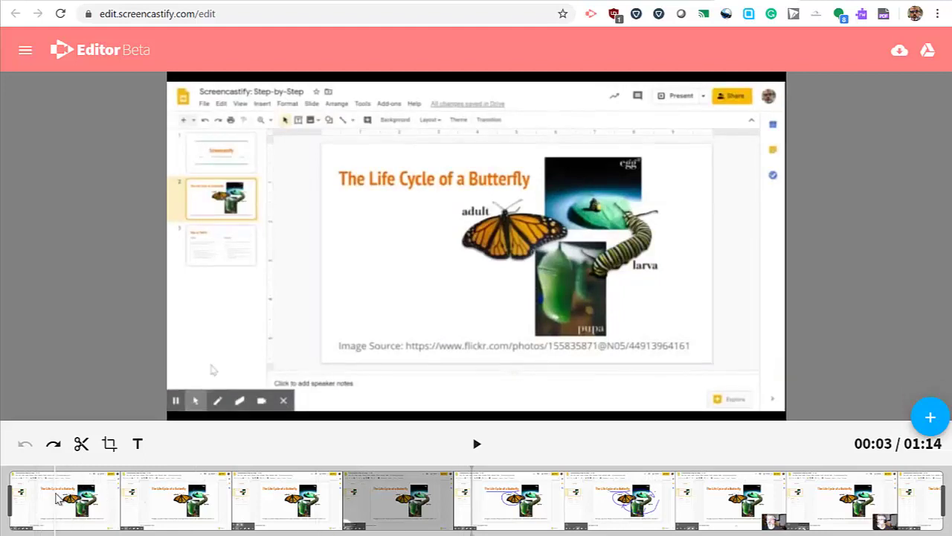
{"action": "left_click", "coordinate": [55, 499]}
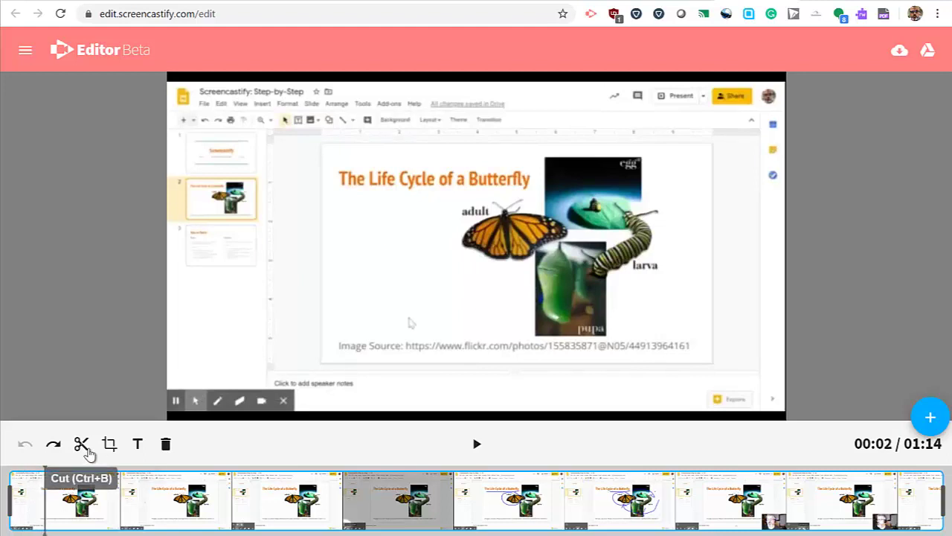
{"action": "left_click", "coordinate": [84, 445]}
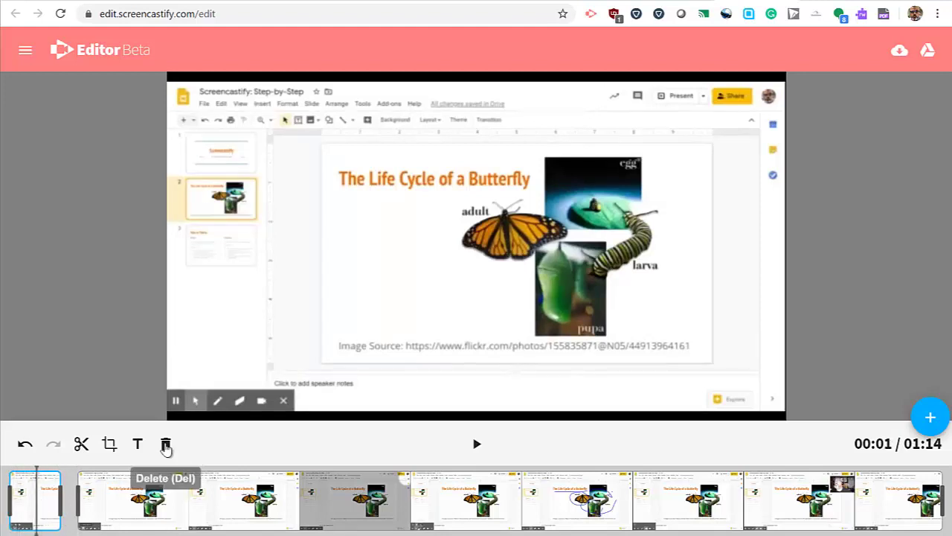
{"action": "left_click", "coordinate": [166, 445]}
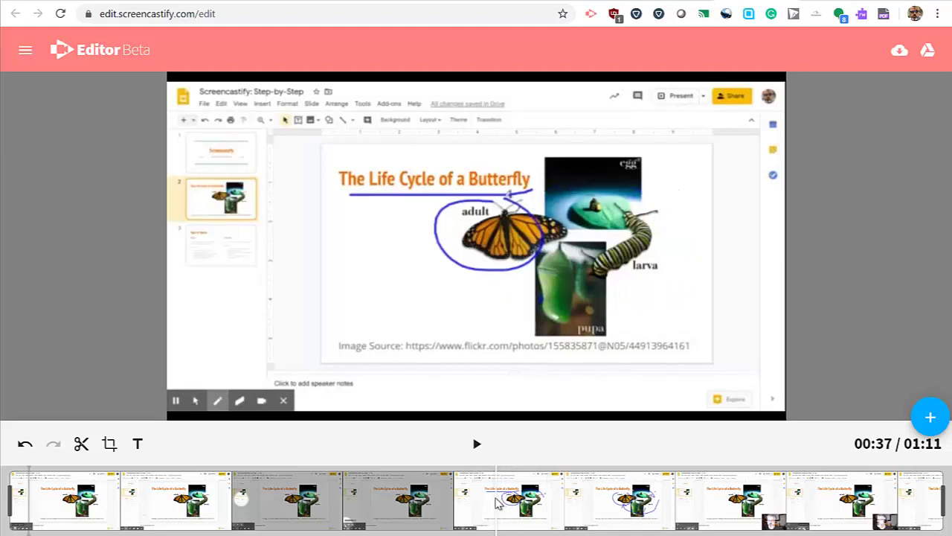
Split the clip at 0:38 and 0:39 and delete the piece between, leaving 1:09
{"action": "left_click", "coordinate": [502, 506]}
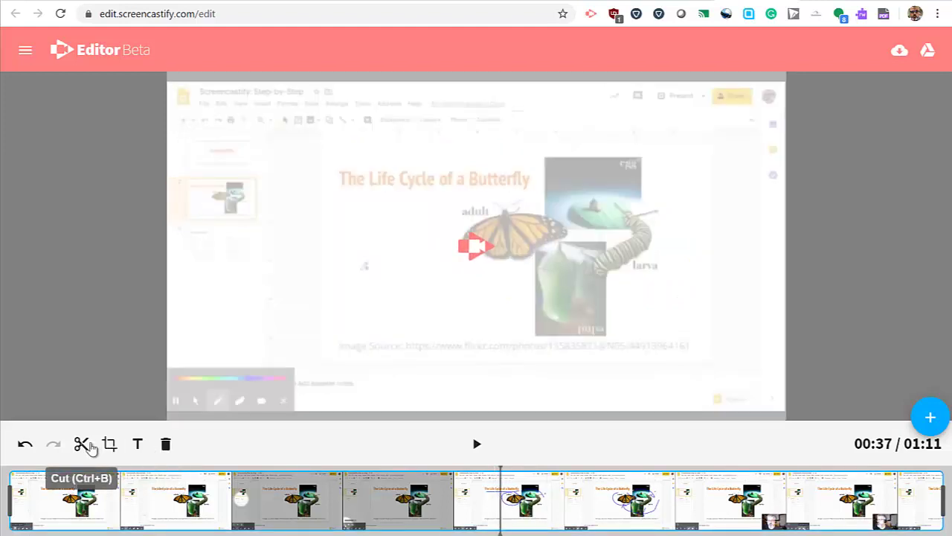
{"action": "left_click", "coordinate": [82, 444]}
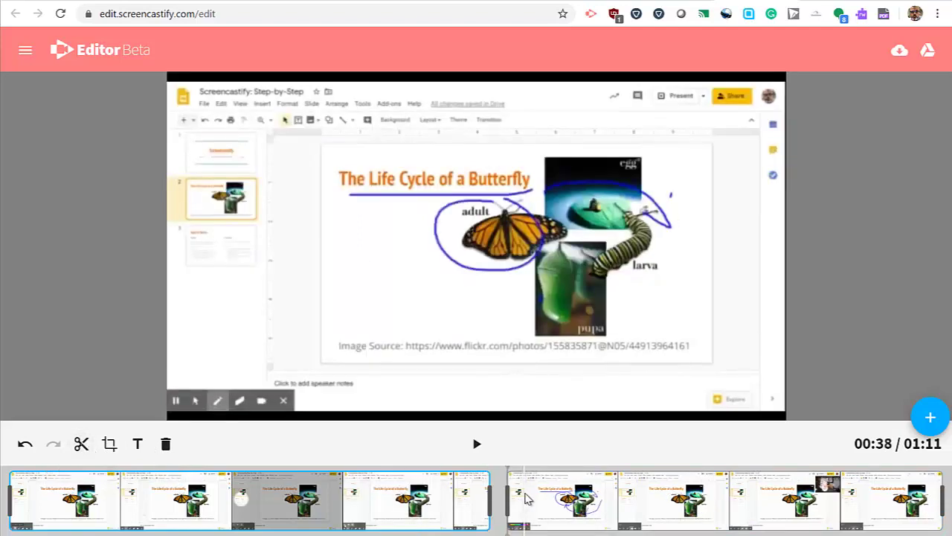
{"action": "left_click", "coordinate": [527, 499]}
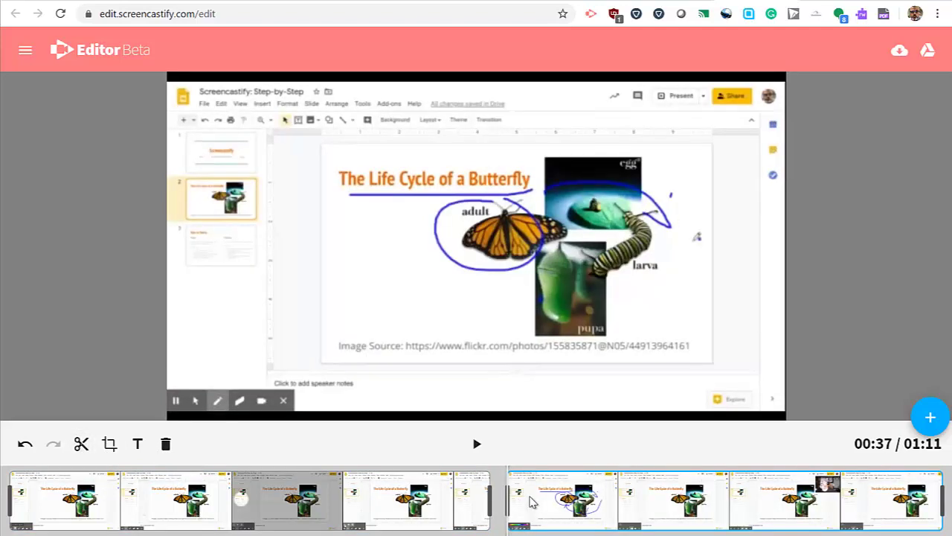
{"action": "left_click", "coordinate": [527, 497]}
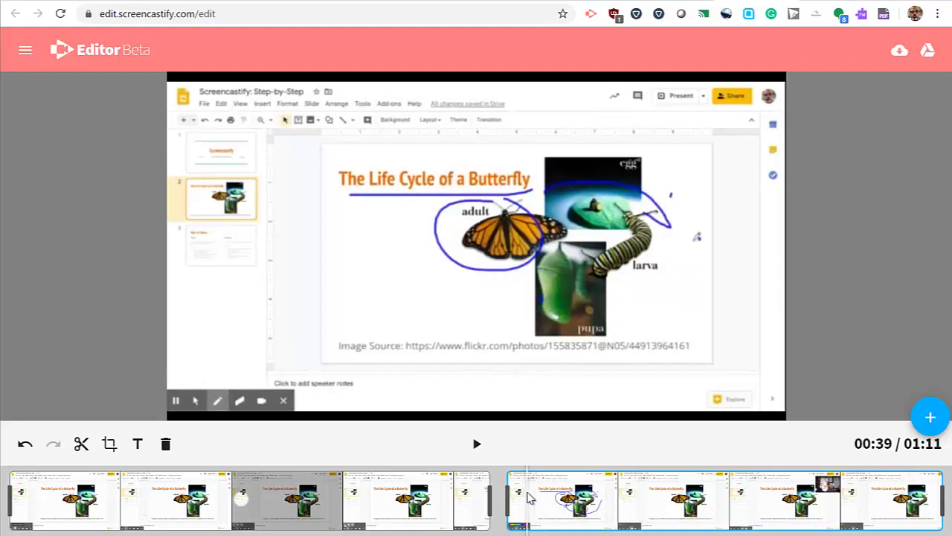
{"action": "left_click", "coordinate": [80, 445]}
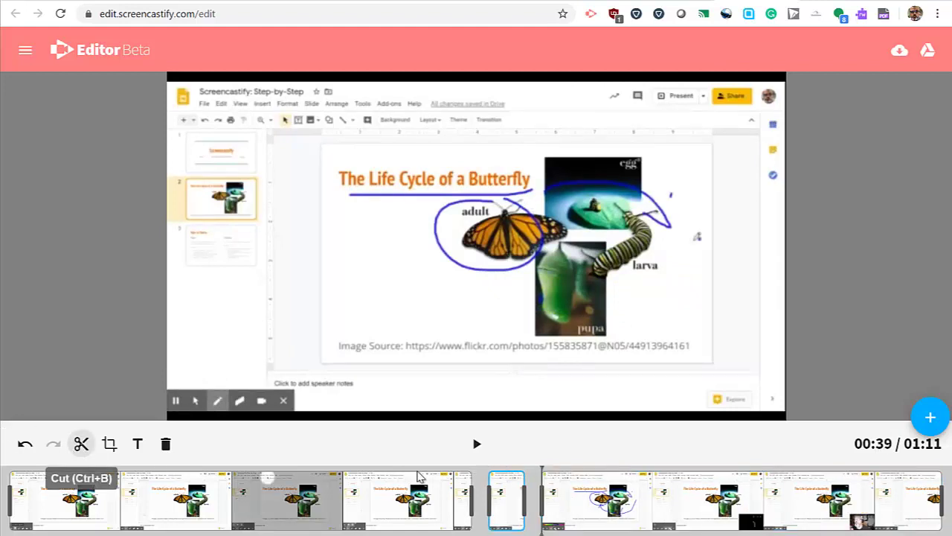
{"action": "left_click", "coordinate": [510, 508]}
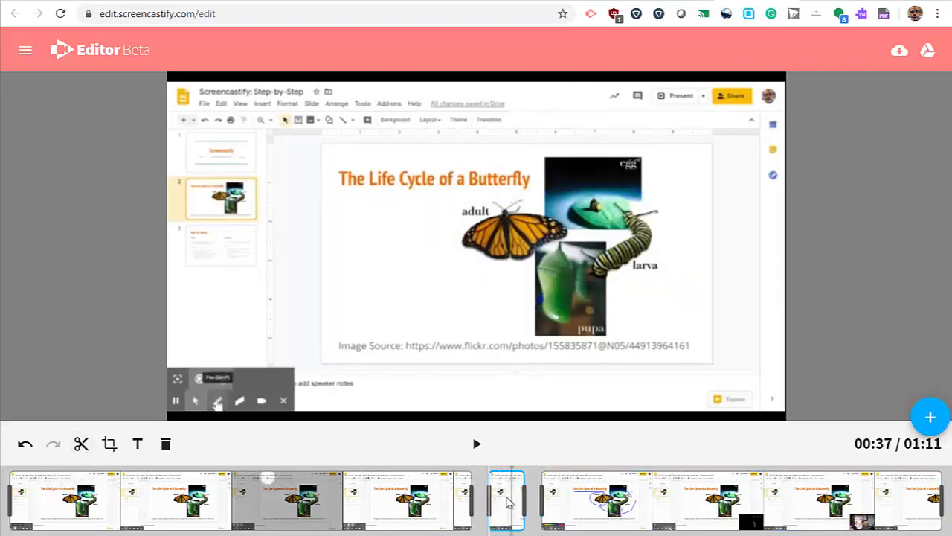
{"action": "left_click", "coordinate": [166, 444]}
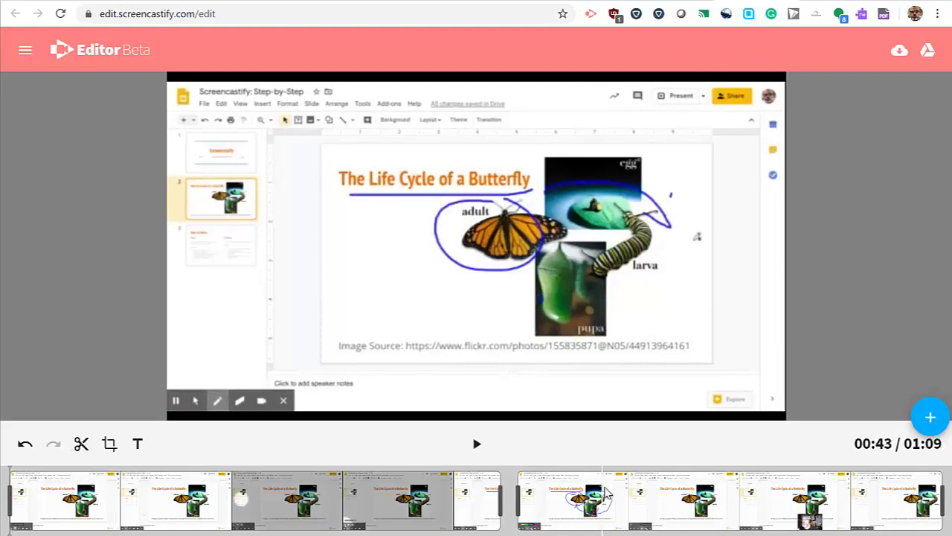
{"action": "left_click", "coordinate": [508, 495]}
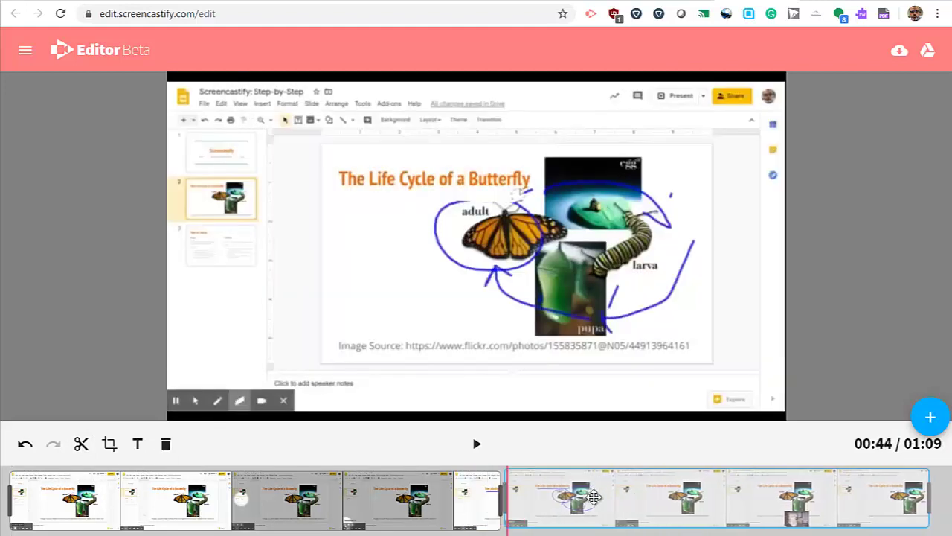
{"action": "left_click_drag", "start_coordinate": [549, 491], "coordinate": [380, 476]}
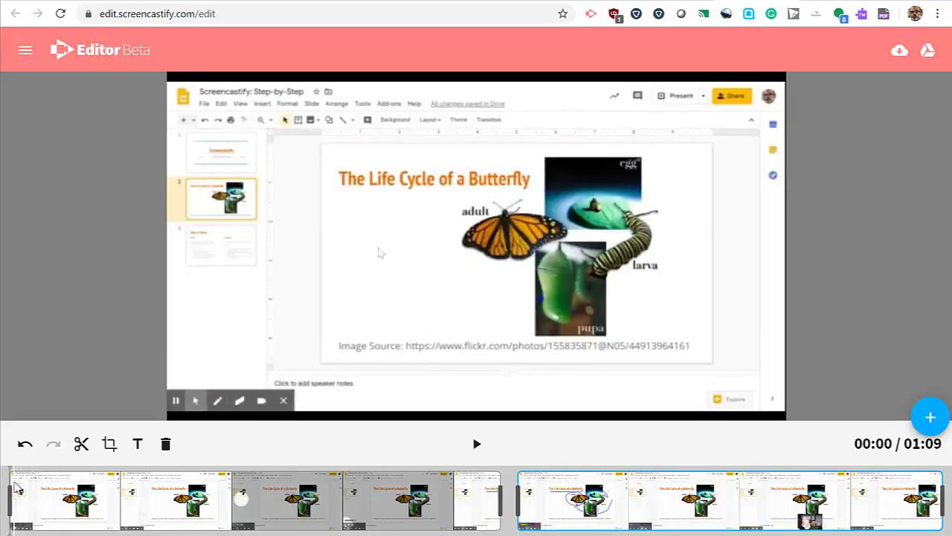
{"action": "left_click", "coordinate": [13, 482]}
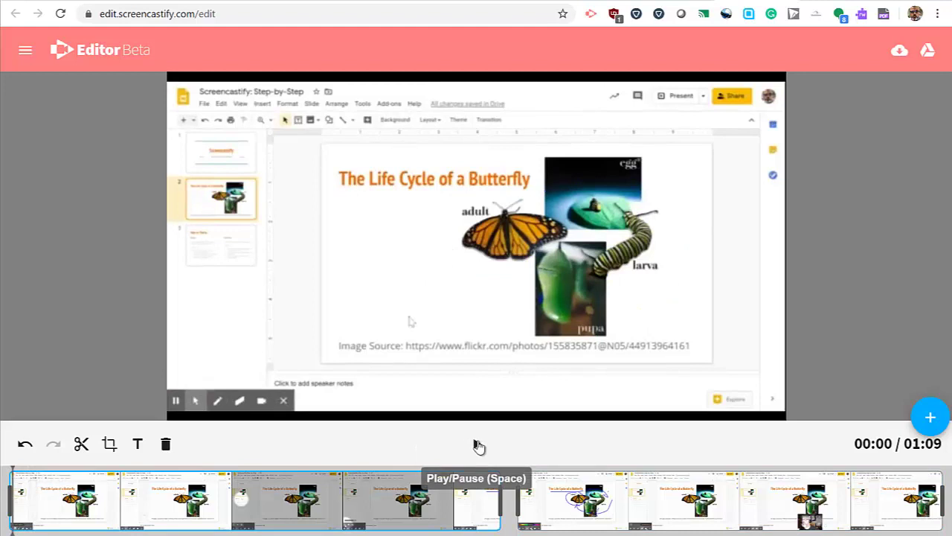
{"action": "left_click", "coordinate": [477, 444]}
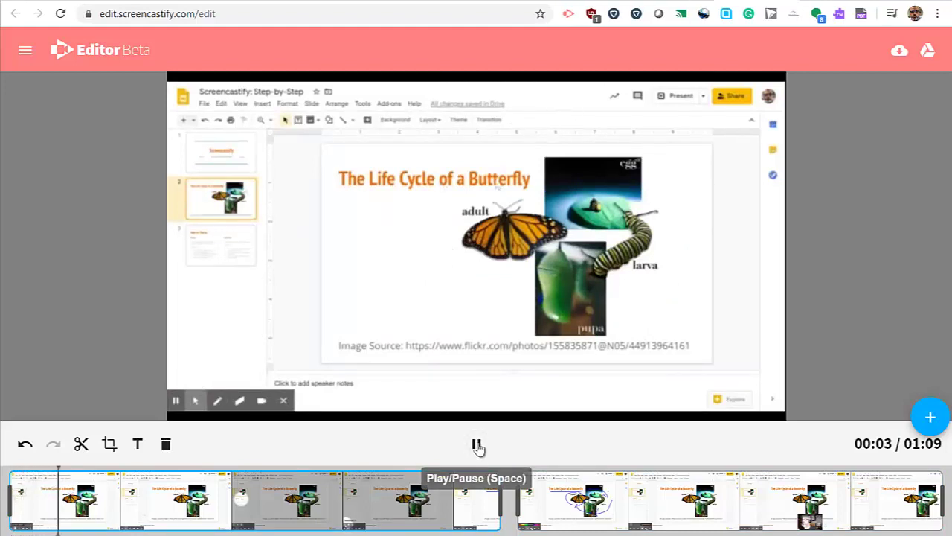
{"action": "left_click", "coordinate": [477, 444]}
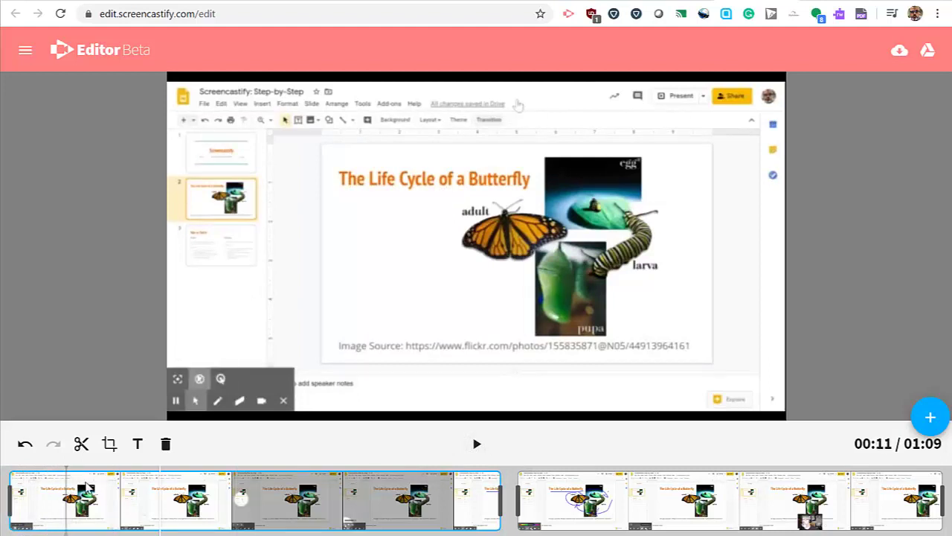
{"action": "left_click_drag", "start_coordinate": [417, 525], "coordinate": [65, 525]}
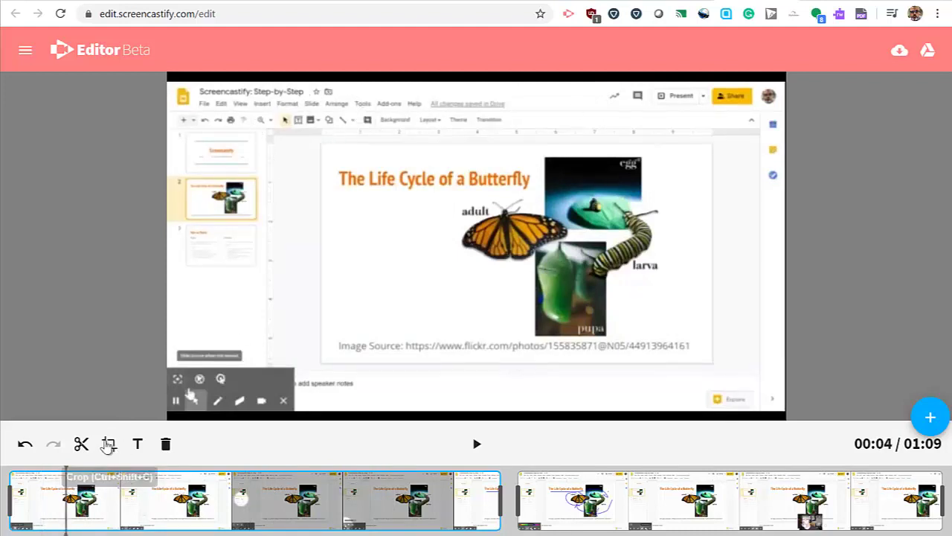
Crop the video frame to the butterfly slide area and apply the crop
{"action": "left_click", "coordinate": [110, 445]}
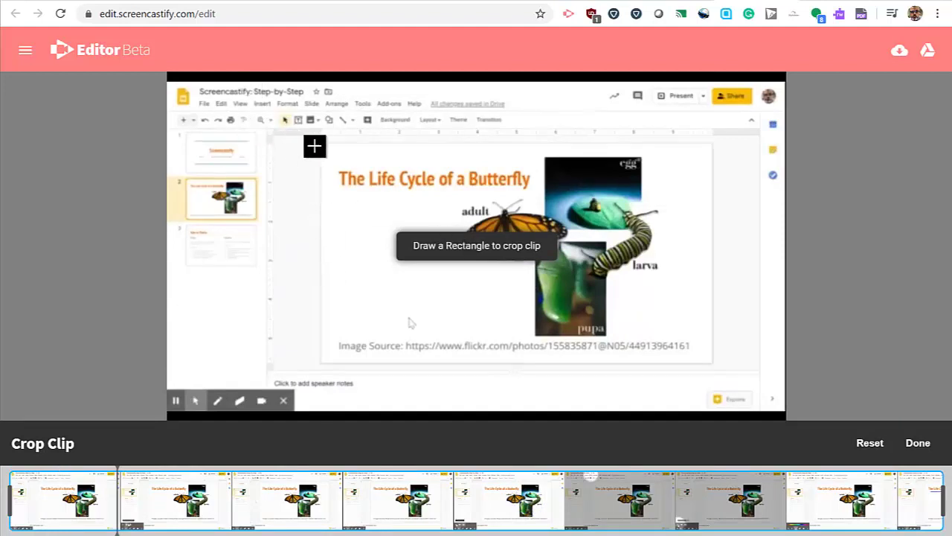
{"action": "left_click_drag", "start_coordinate": [321, 143], "coordinate": [714, 365]}
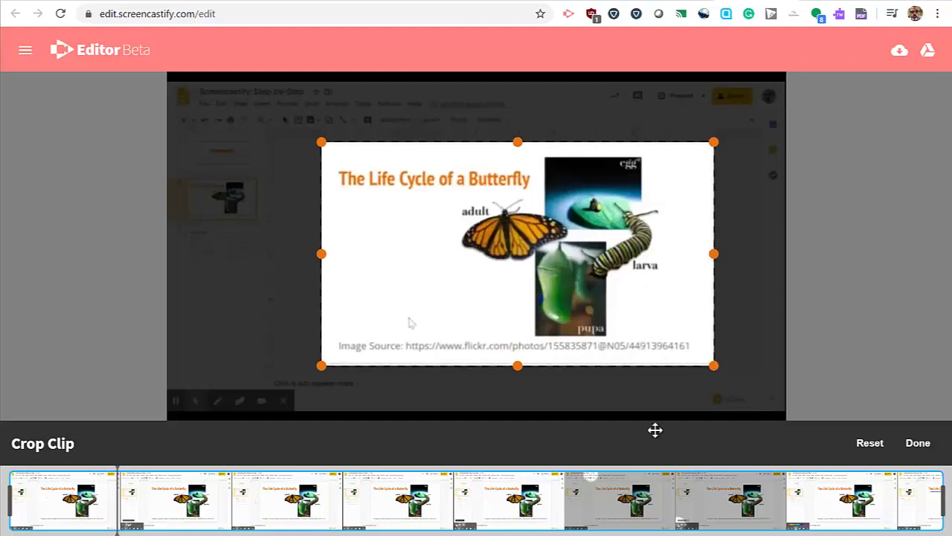
{"action": "left_click", "coordinate": [919, 443]}
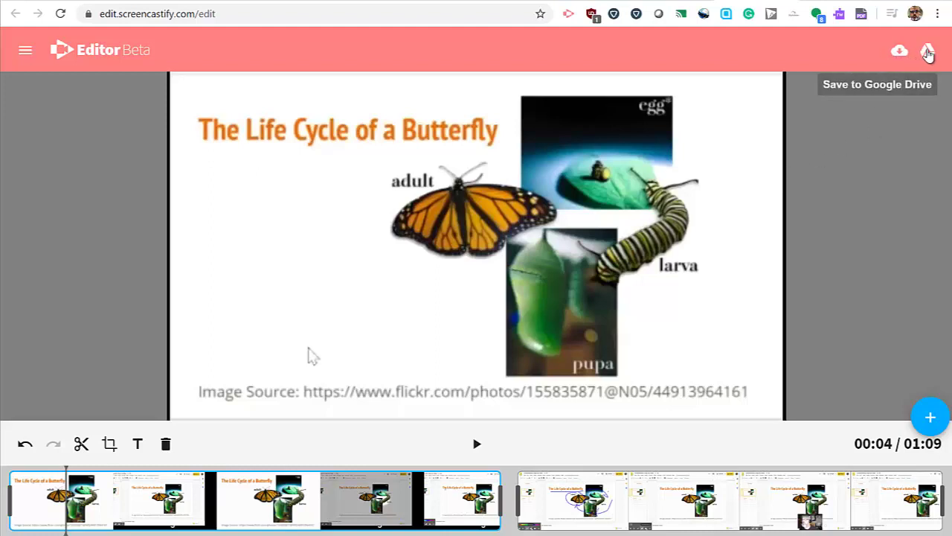
Save the edited video to Google Drive as 'Butterfly'
{"action": "left_click", "coordinate": [928, 53]}
{"action": "type", "text": "Butterfly"}
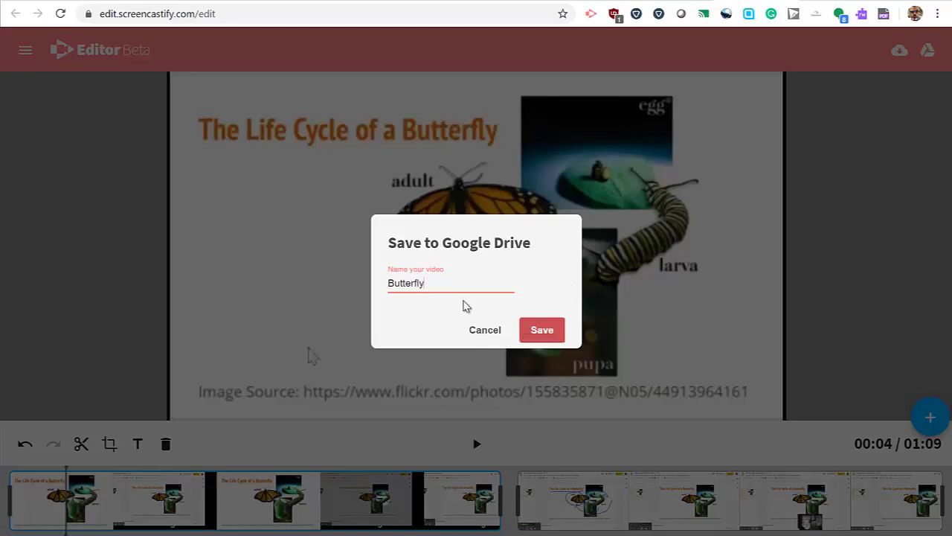
{"action": "left_click", "coordinate": [543, 327]}
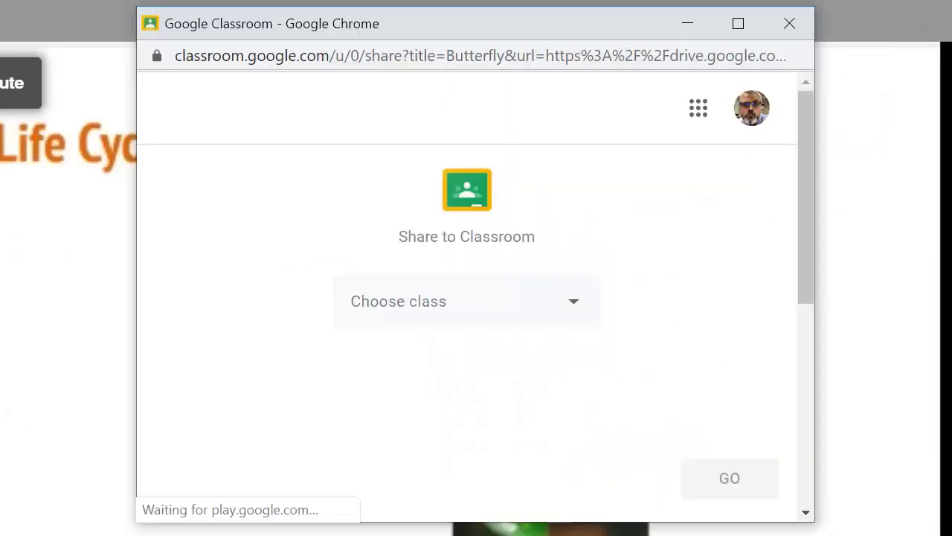
Share the Butterfly video to Bryant's Demo Google Classroom as an announcement
{"action": "left_click", "coordinate": [463, 300]}
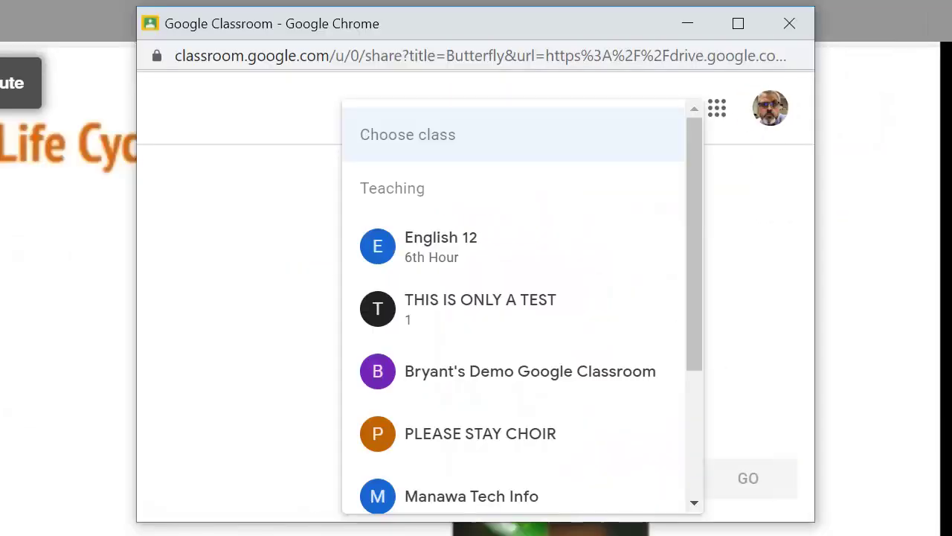
{"action": "left_click", "coordinate": [441, 246]}
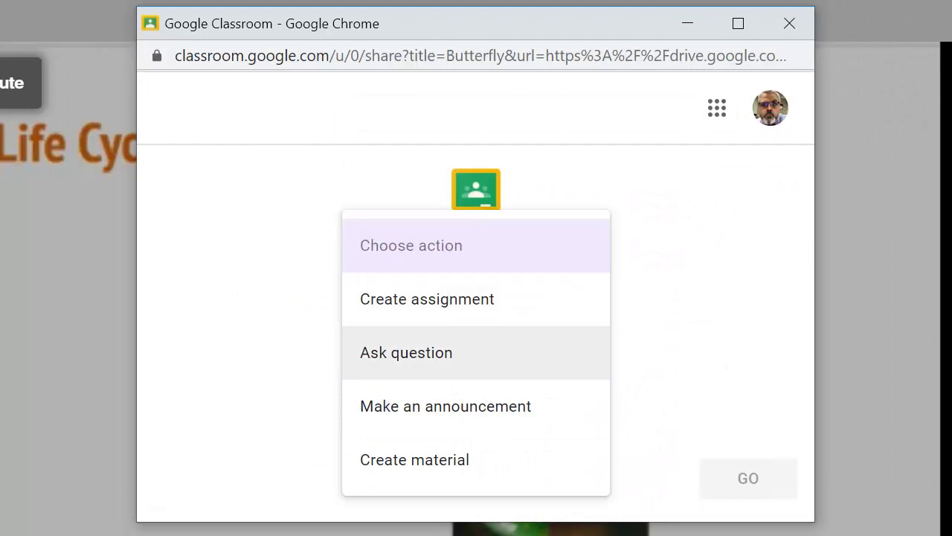
{"action": "key", "text": "Return"}
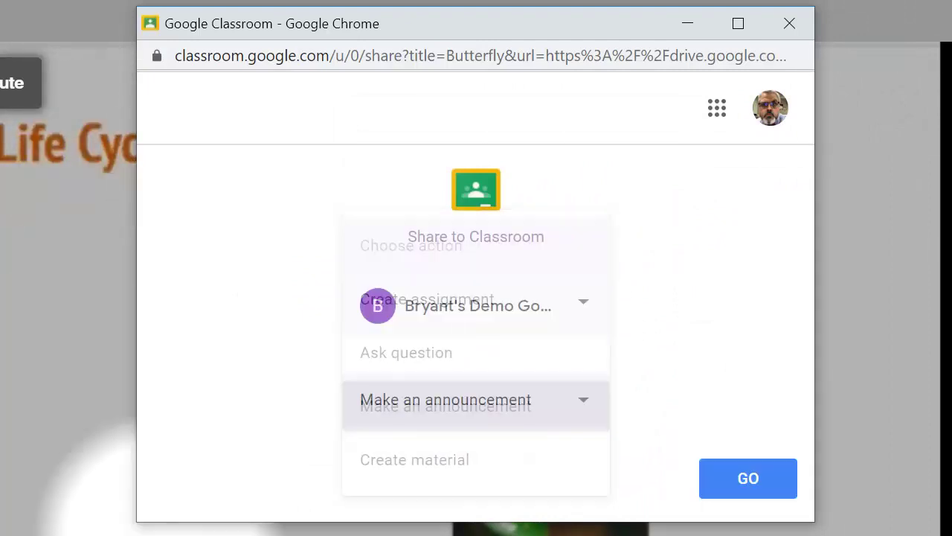